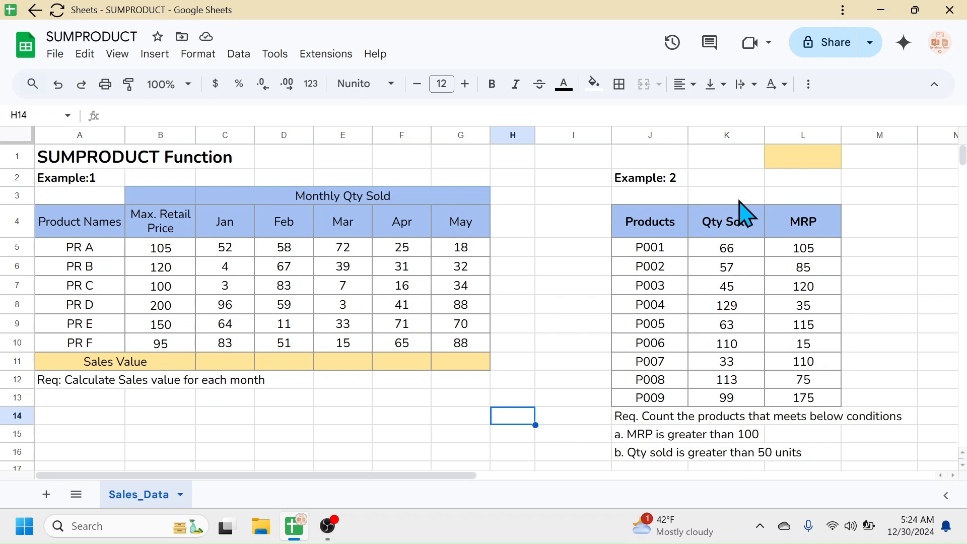
left_click(80, 181)
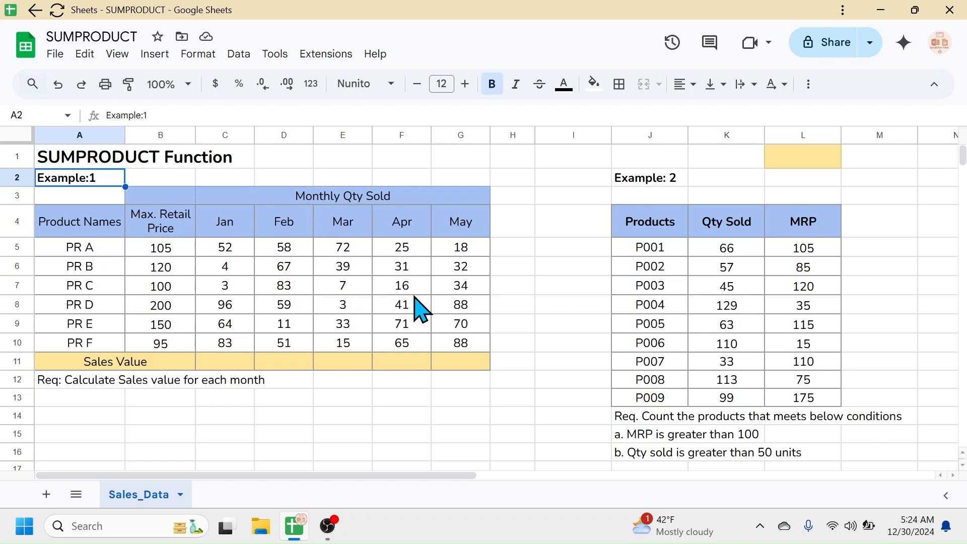
left_click(222, 365)
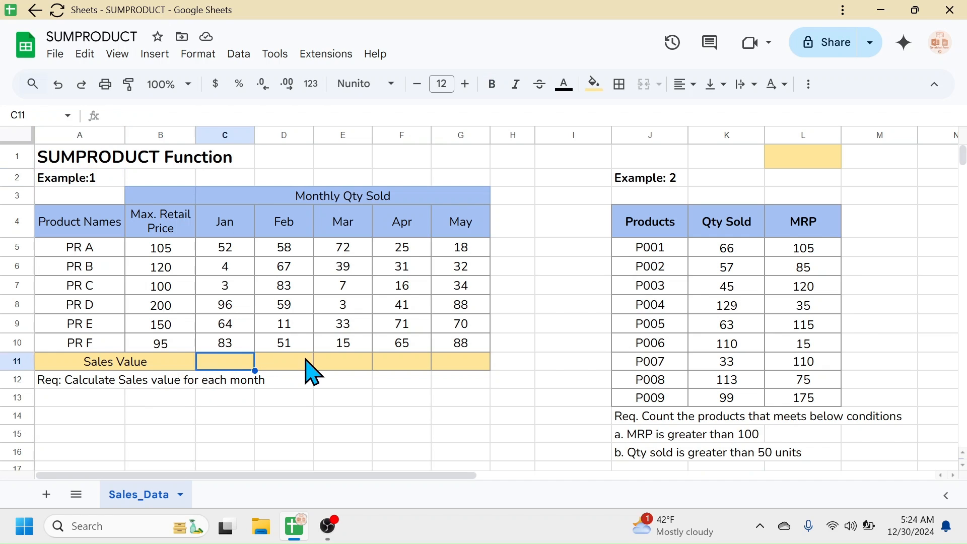
left_click(641, 229)
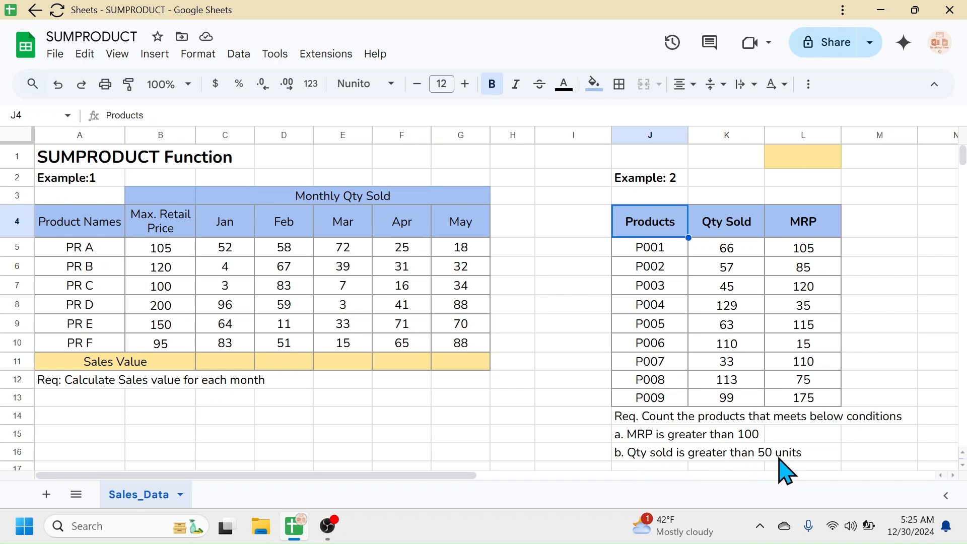
left_click(333, 417)
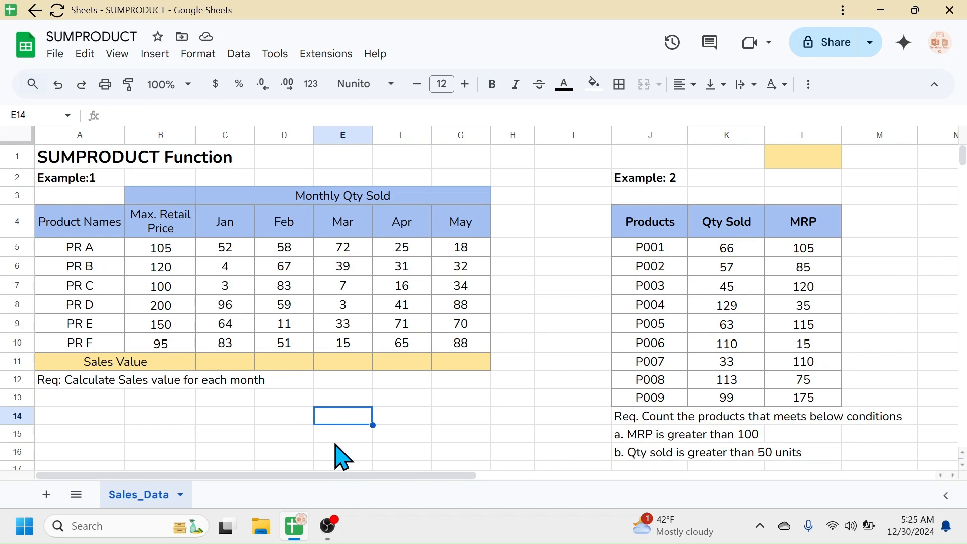
type("=S")
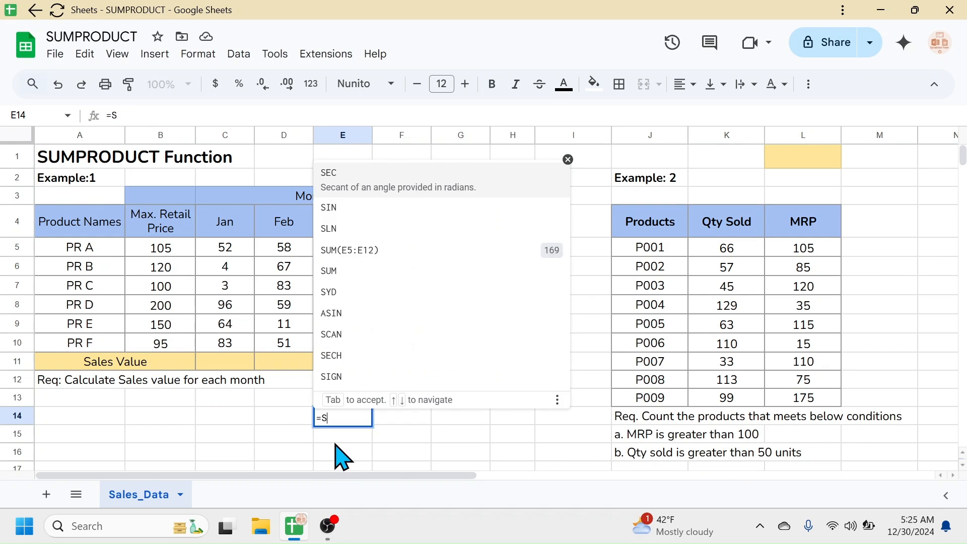
type("UMPRODU")
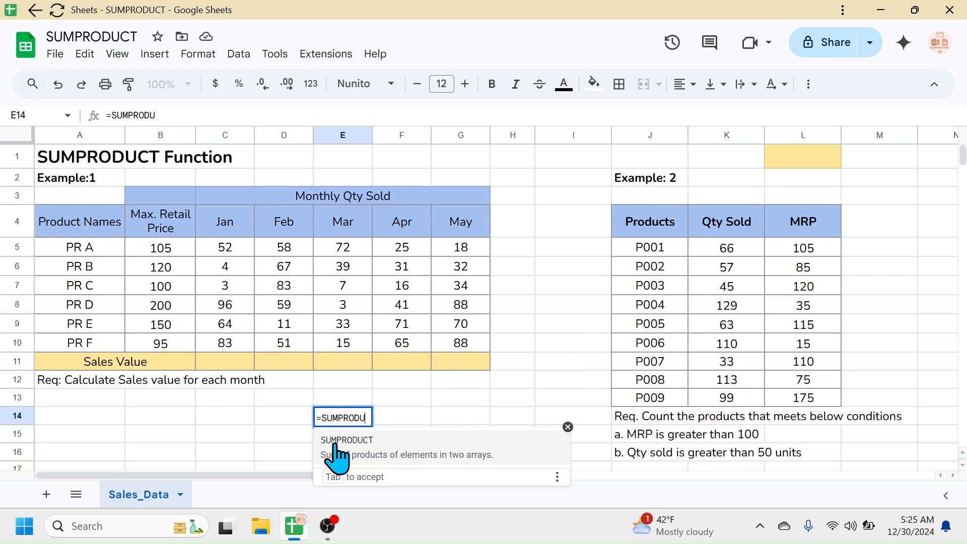
type("CT")
key("Escape")
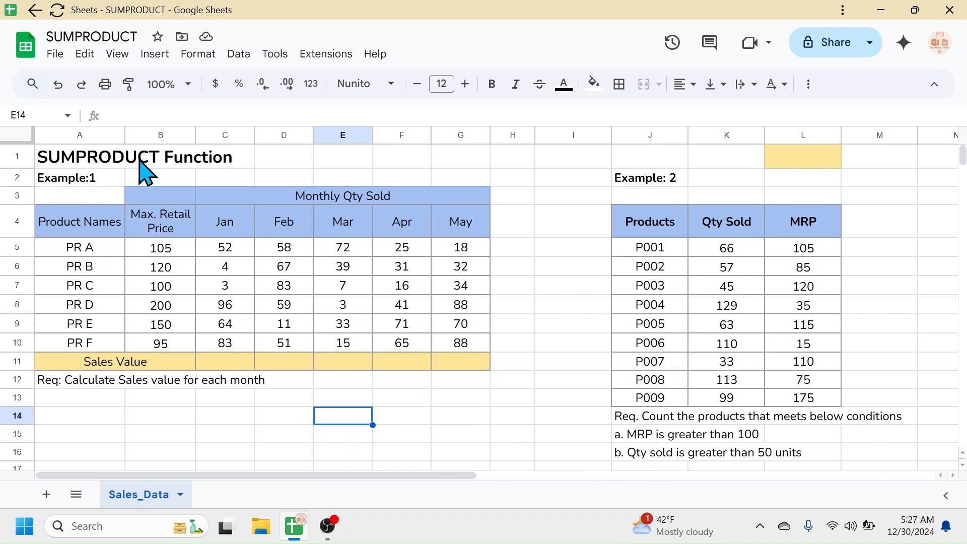
- Calculate January's sales value in C11 with =SUMPRODUCT($B$5:$B$10,C5:C10) and dismiss the suggested autofill
left_click(221, 360)
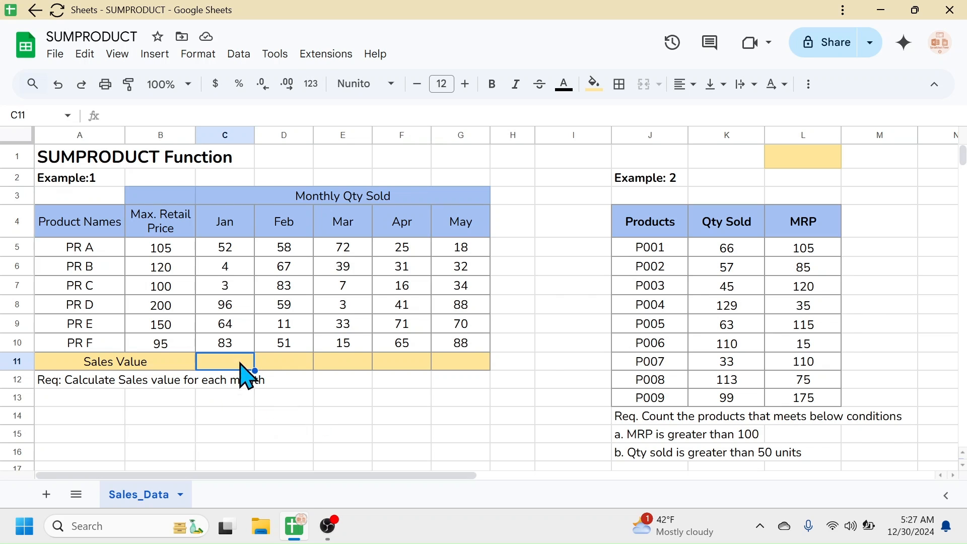
type("=")
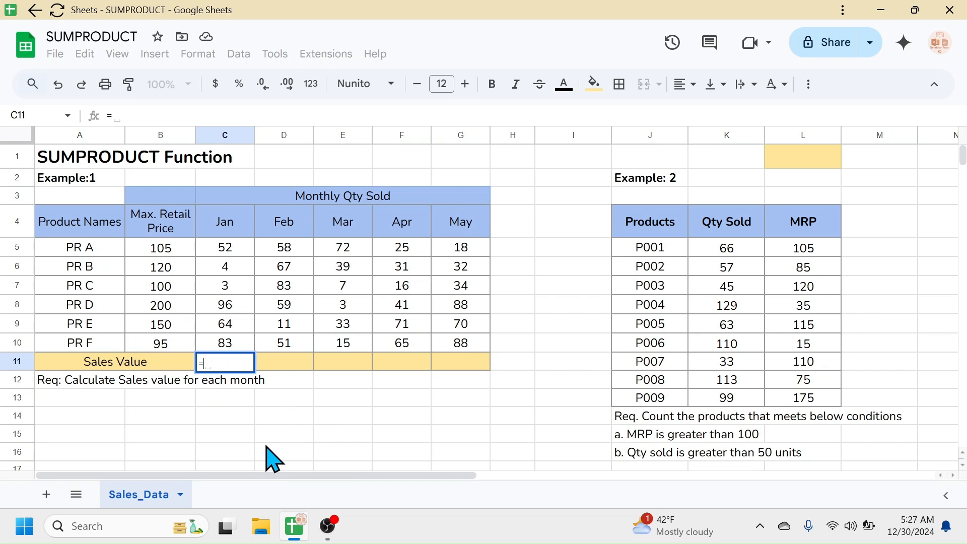
type("SUMPRODUCT")
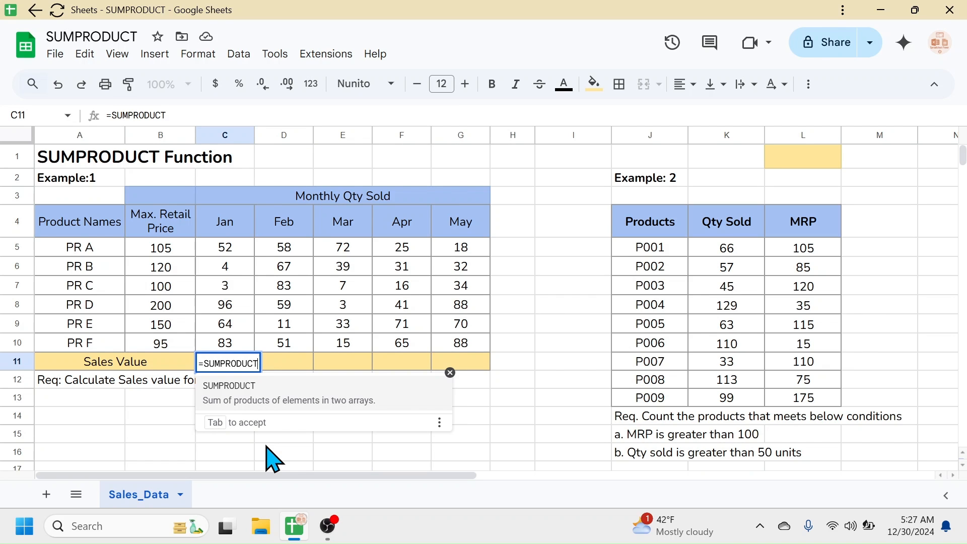
type("(")
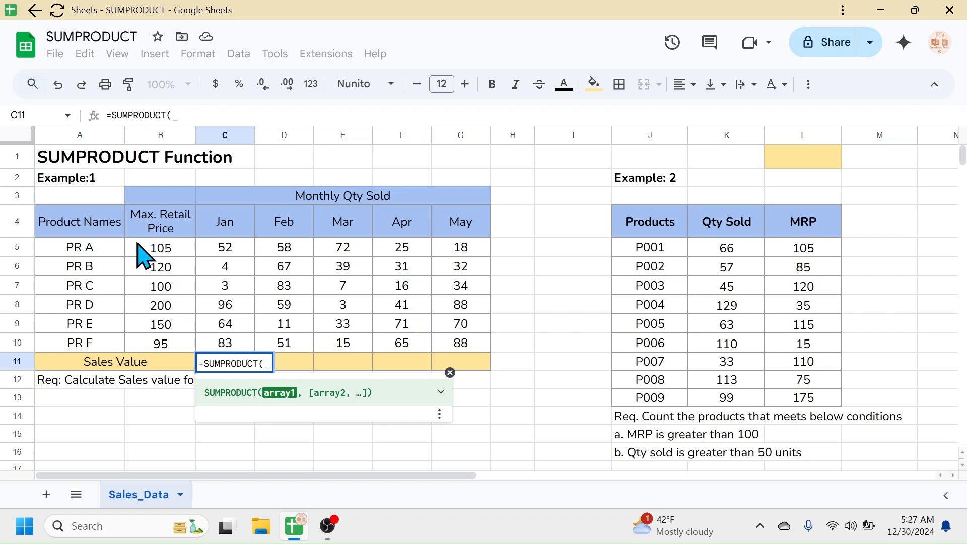
left_click_drag(167, 249, 161, 344)
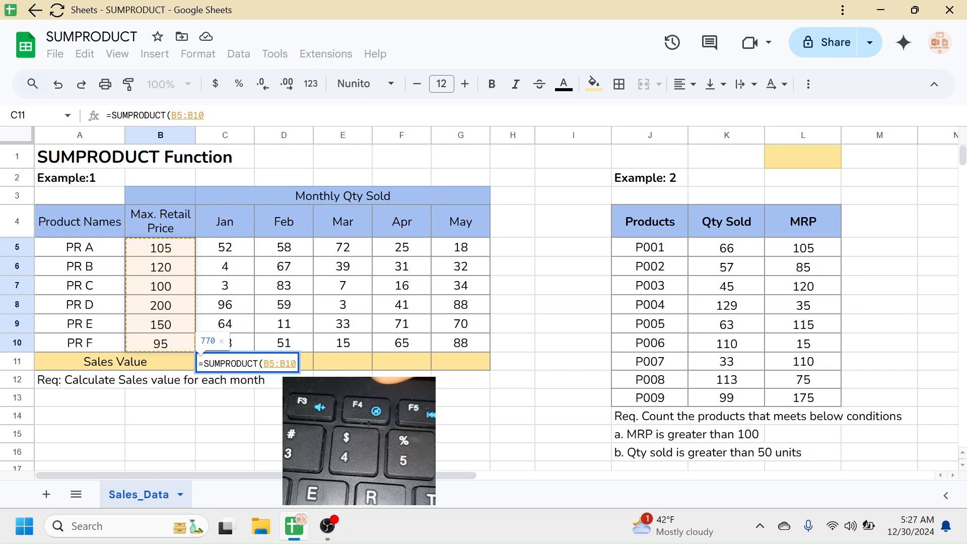
key("F4")
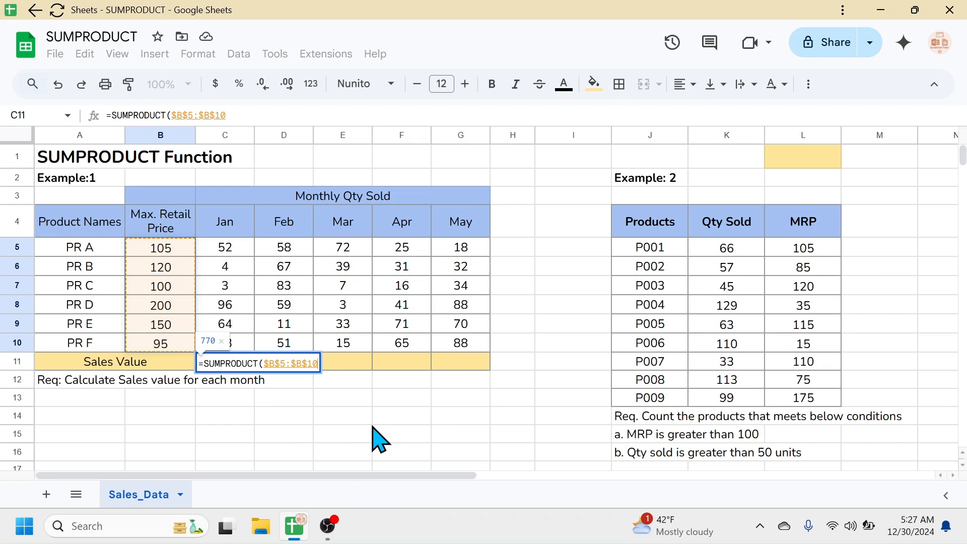
type(",")
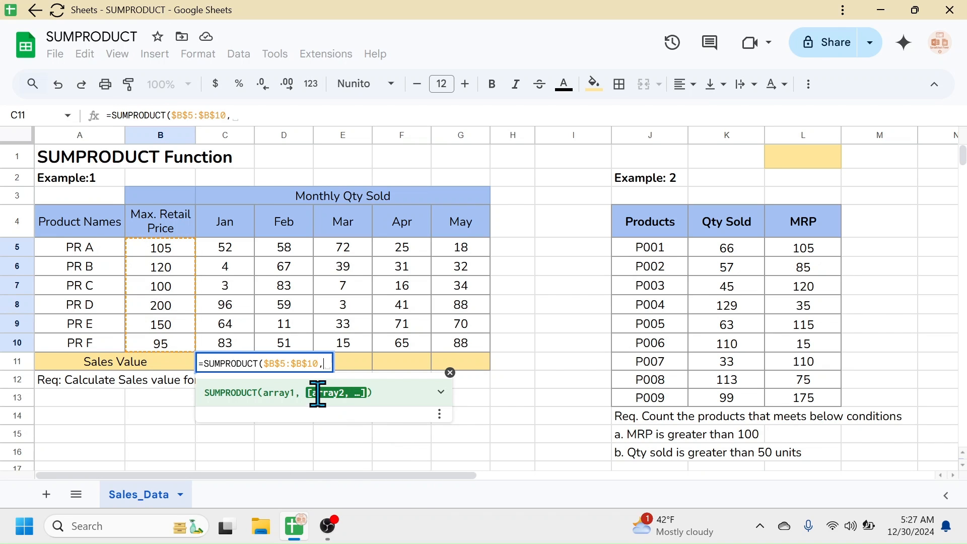
left_click_drag(237, 248, 235, 343)
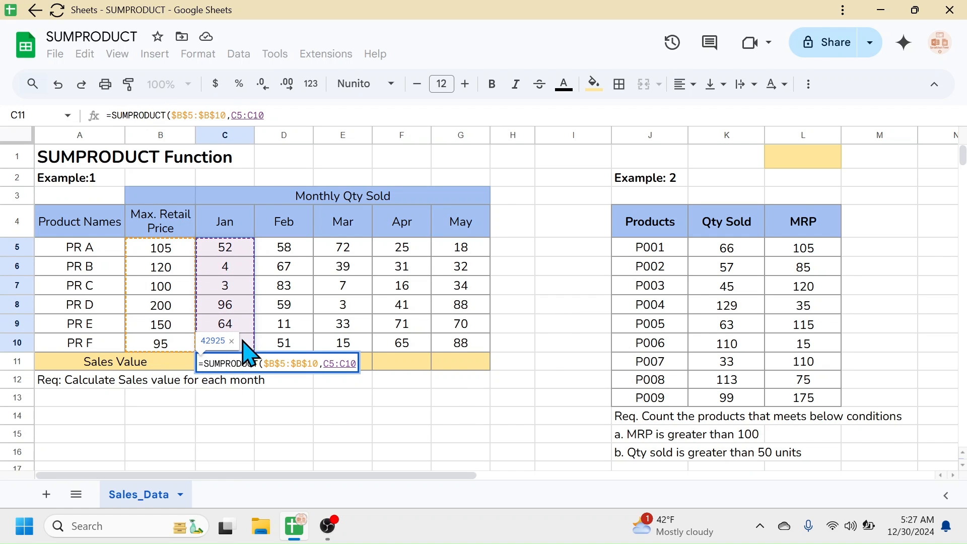
type(")")
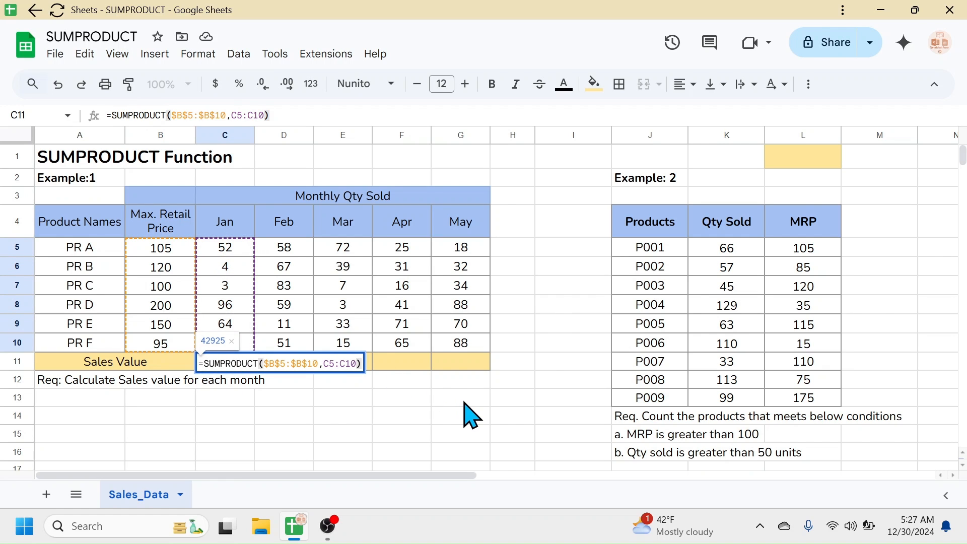
key("Return")
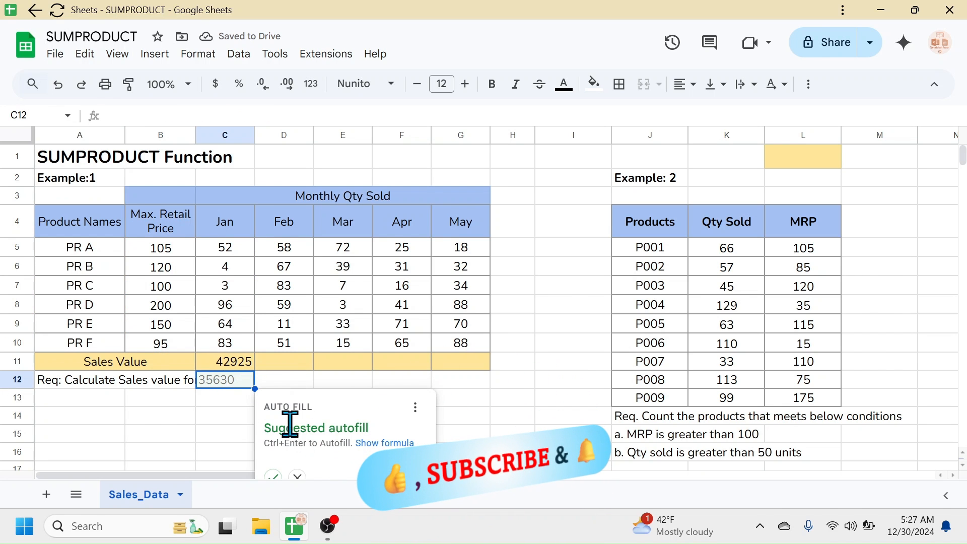
left_click(297, 478)
left_click(279, 414)
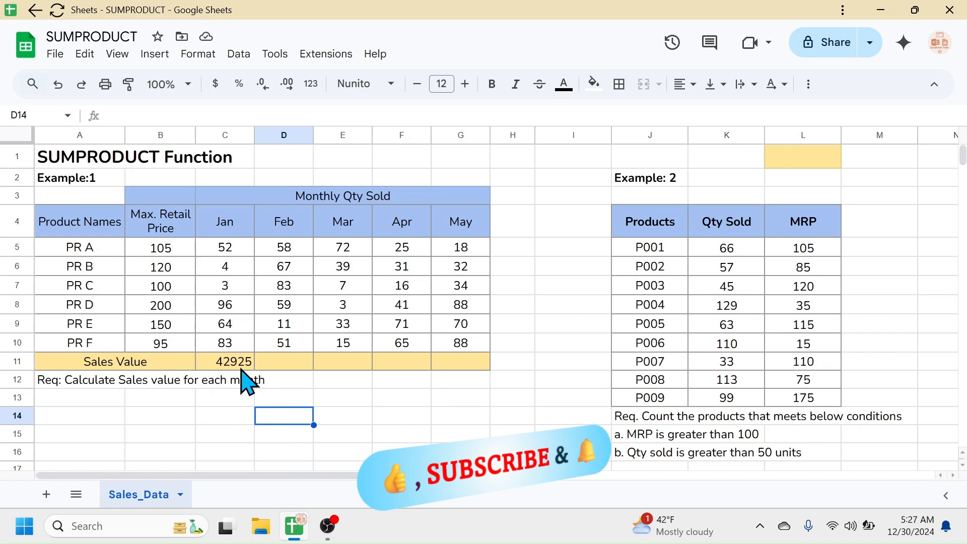
- Fill the January sales value formula across D11:G11 for February to May and check the copied formulas
left_click(241, 366)
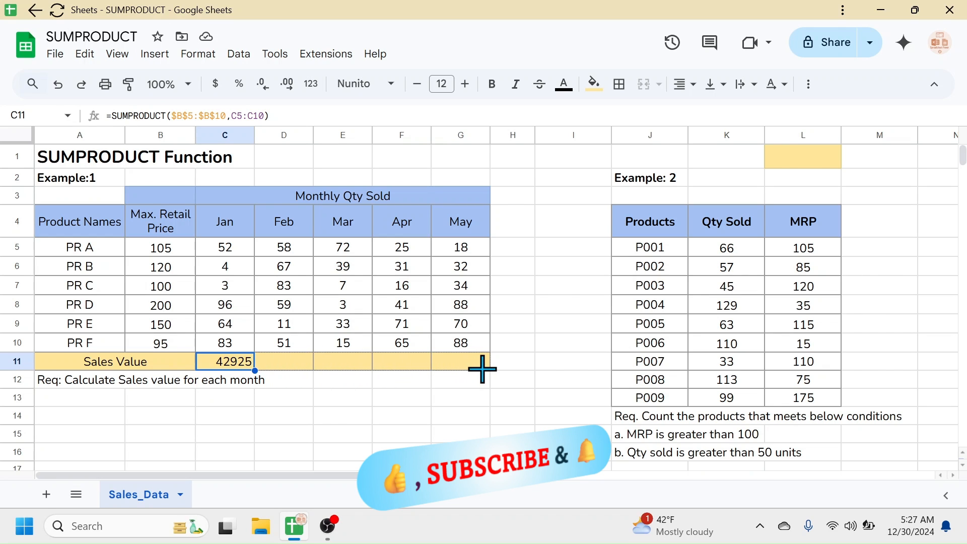
left_click_drag(482, 369, 484, 373)
left_click(400, 371)
left_click(348, 373)
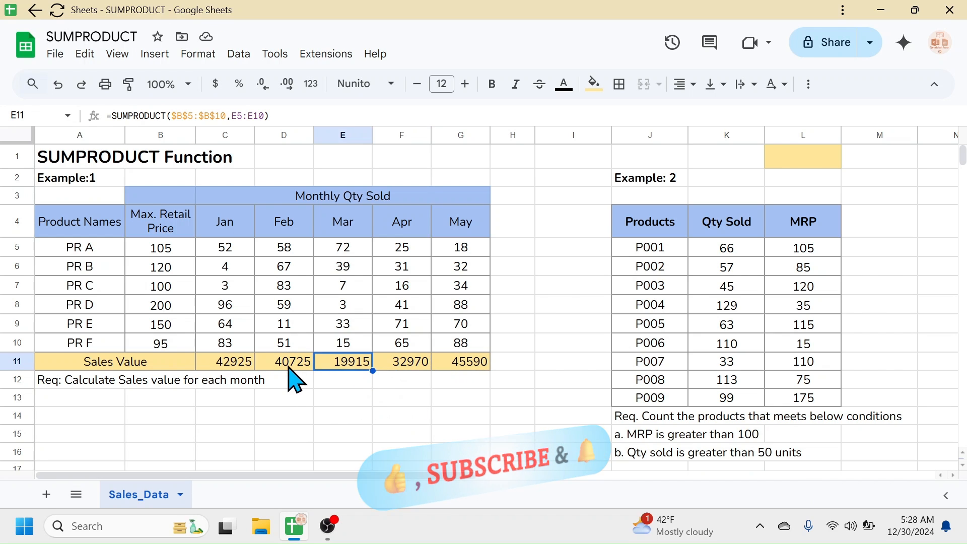
left_click(291, 368)
left_click(356, 371)
left_click(399, 371)
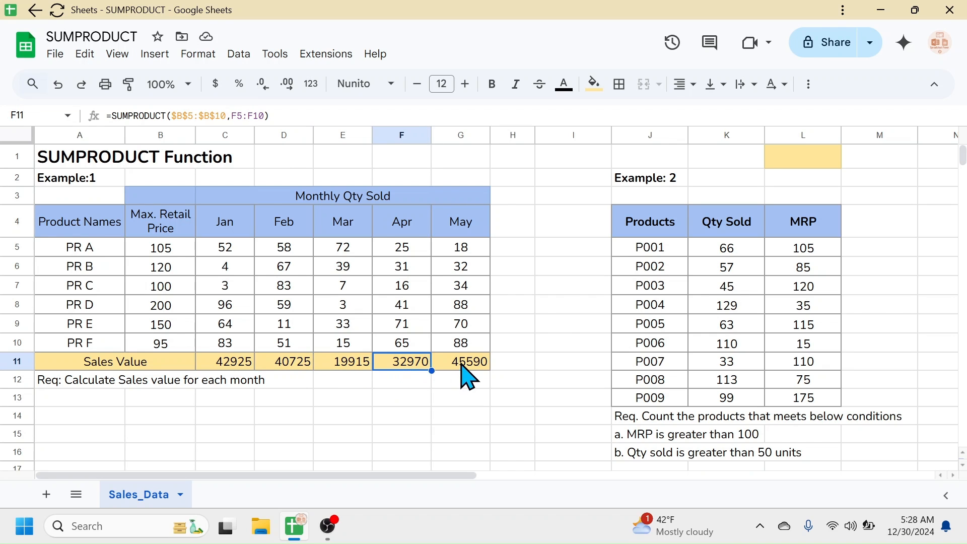
left_click(463, 367)
key("Left")
key("Left")
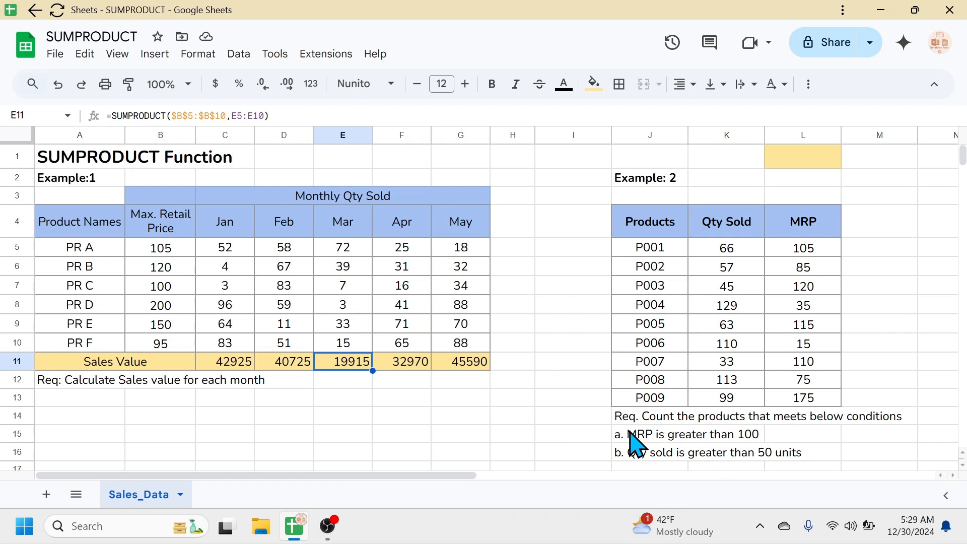
- Start a SUMPRODUCT formula in L1 with the condition that MRP exceeds 100, written as (L5:L13>100)
left_click(803, 173)
key("ctrl+space")
left_click(803, 173)
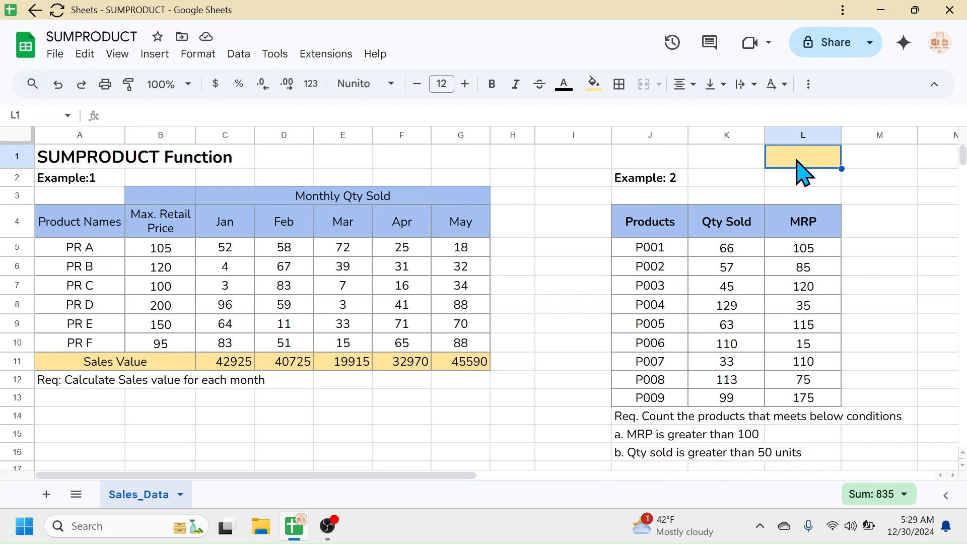
left_click(143, 113)
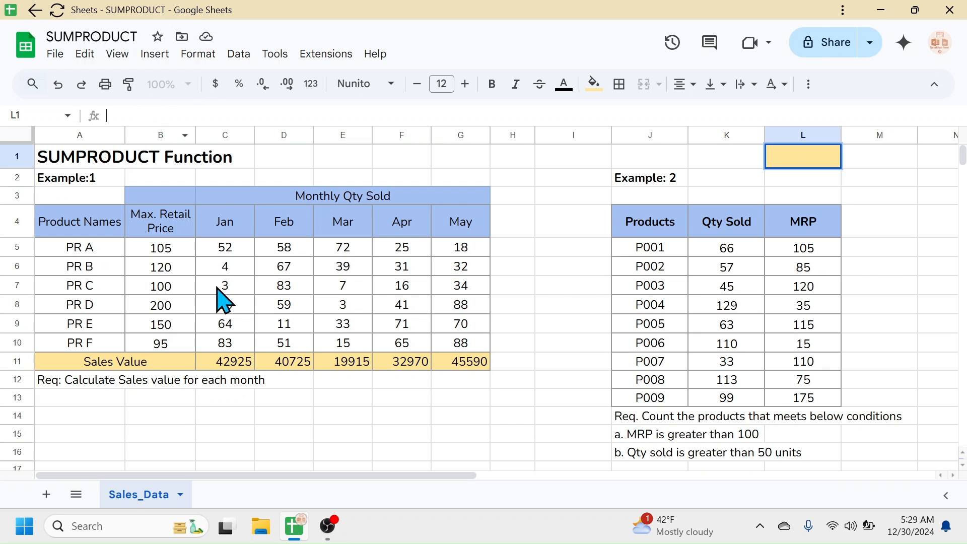
type("=SUMPRODUCT")
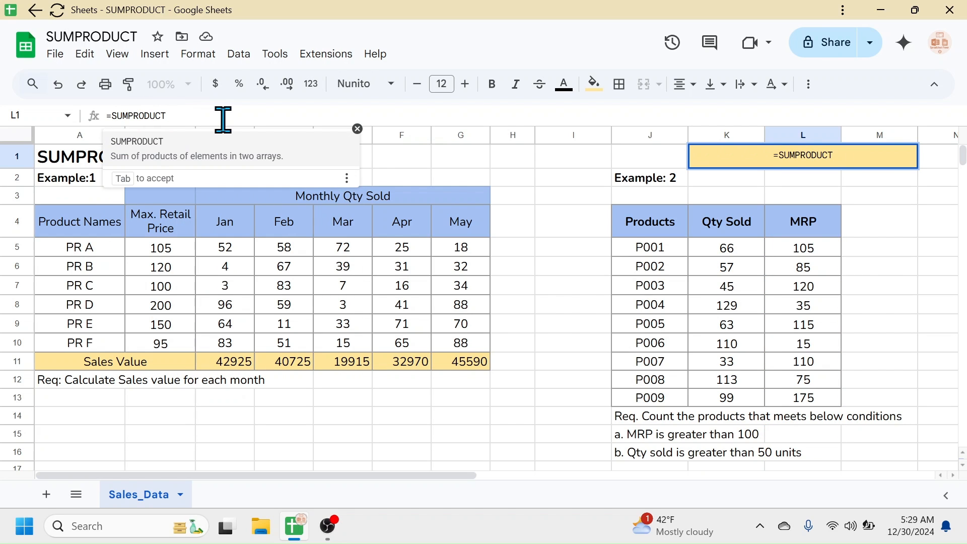
key("Tab")
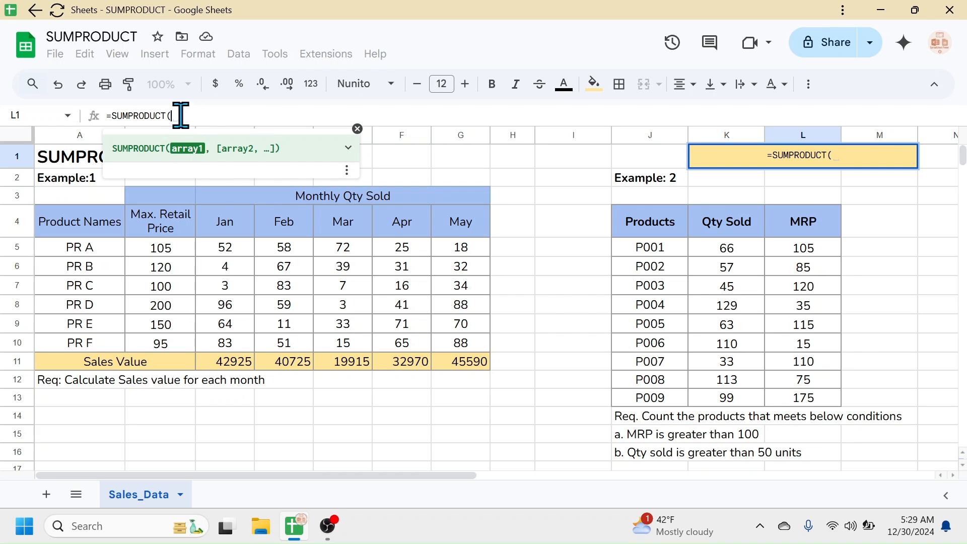
type("(")
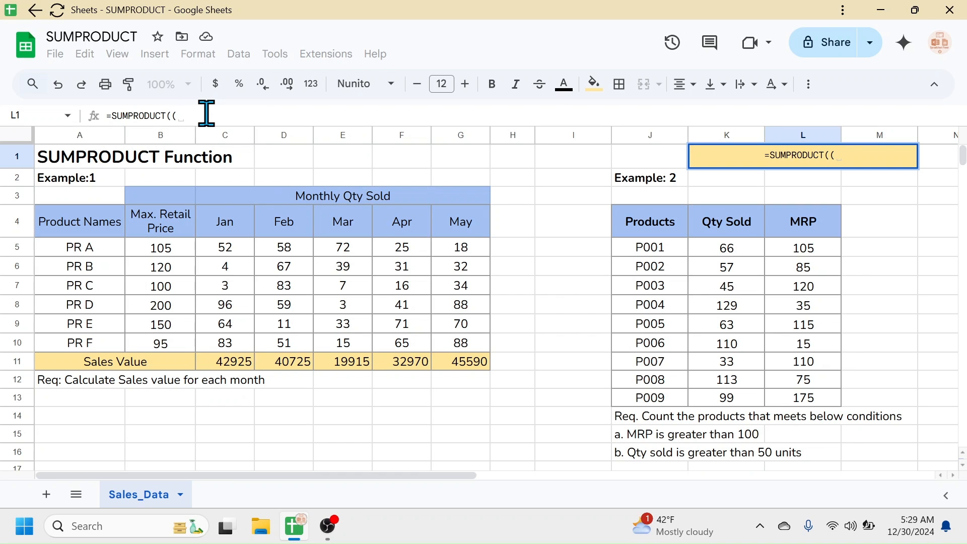
left_click_drag(806, 248, 819, 398)
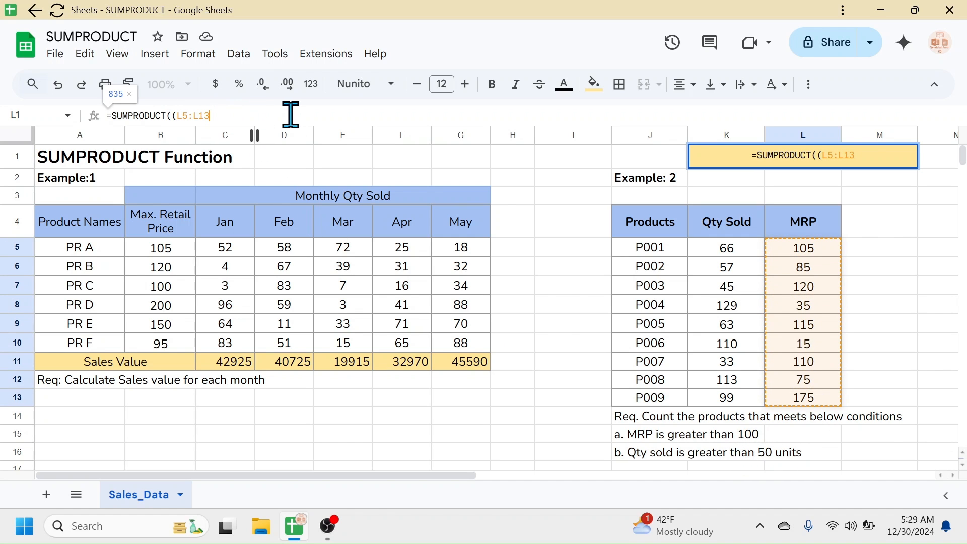
type(">100")
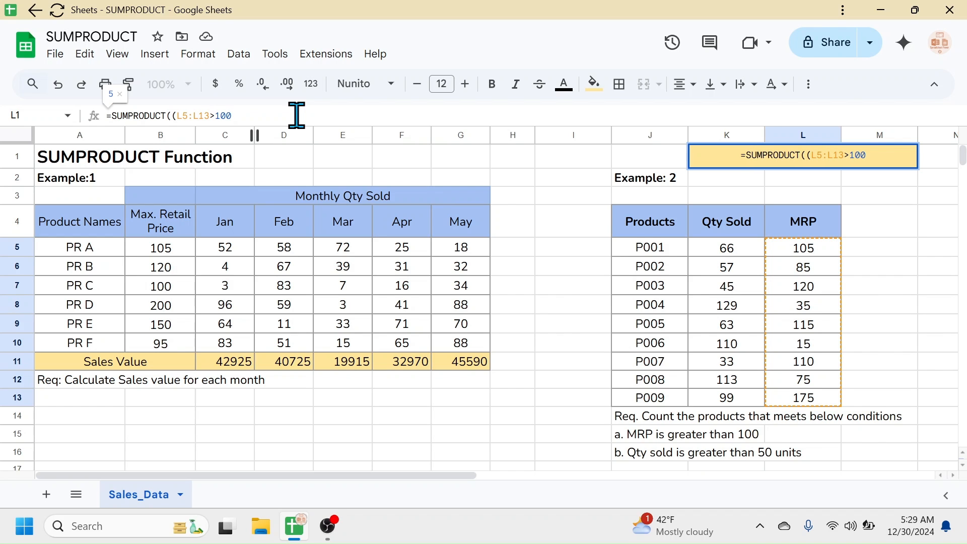
type(")")
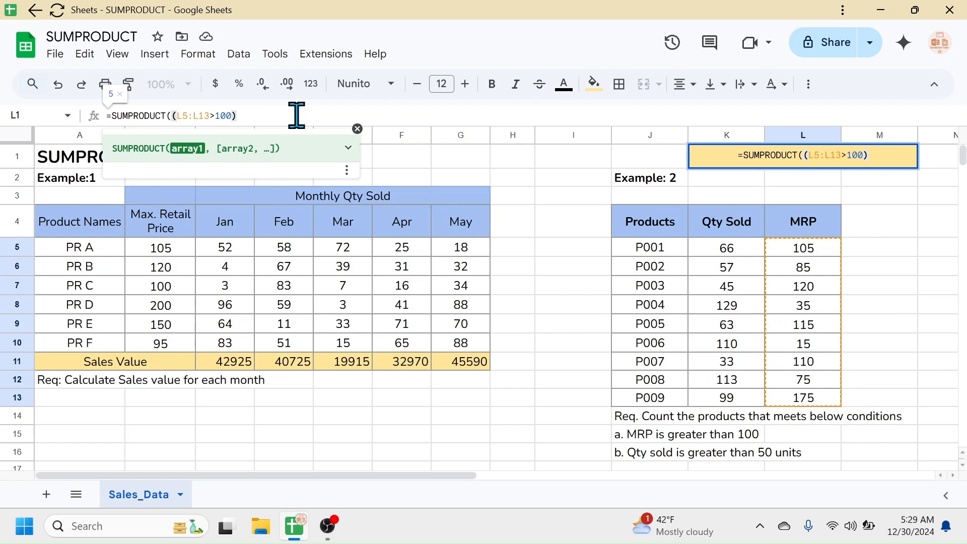
- Multiply by the Qty Sold condition (K5:K13>50) to complete L1 as =SUMPRODUCT((L5:L13>100)*(K5:K13>50))
type("*")
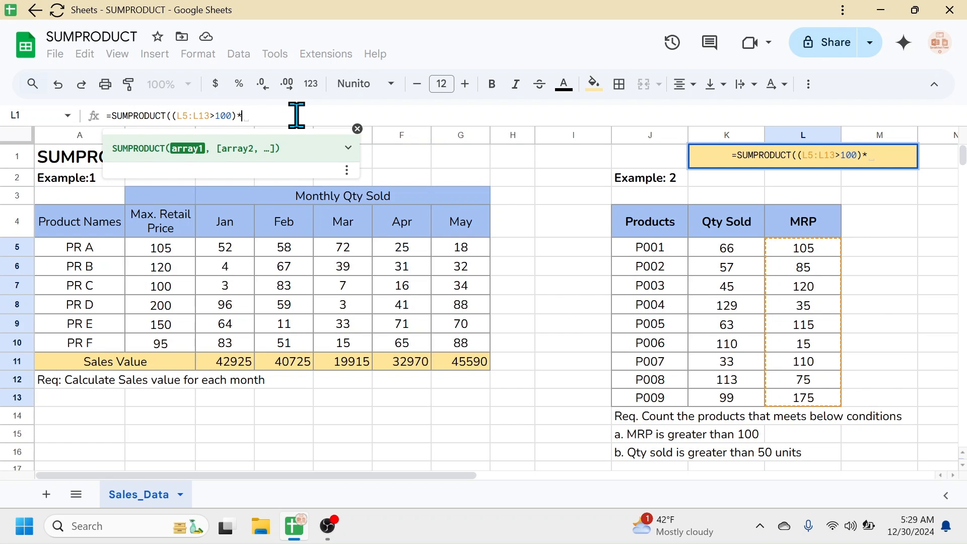
type("(")
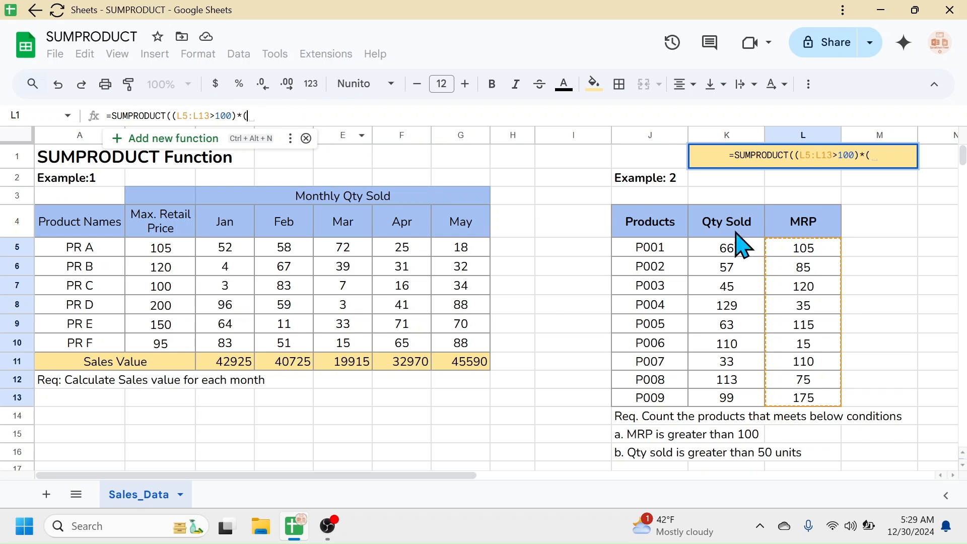
left_click(730, 253)
left_click_drag(729, 259, 732, 398)
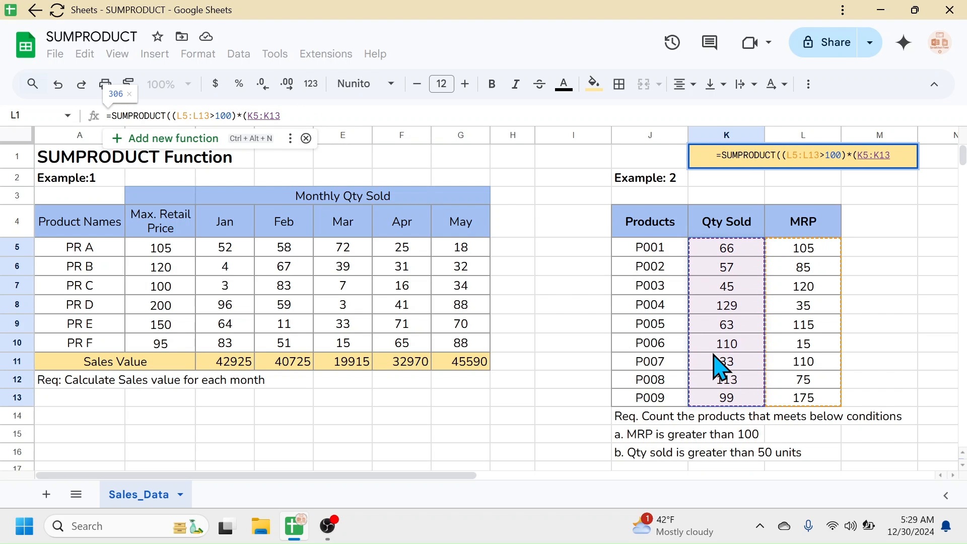
type(">50")
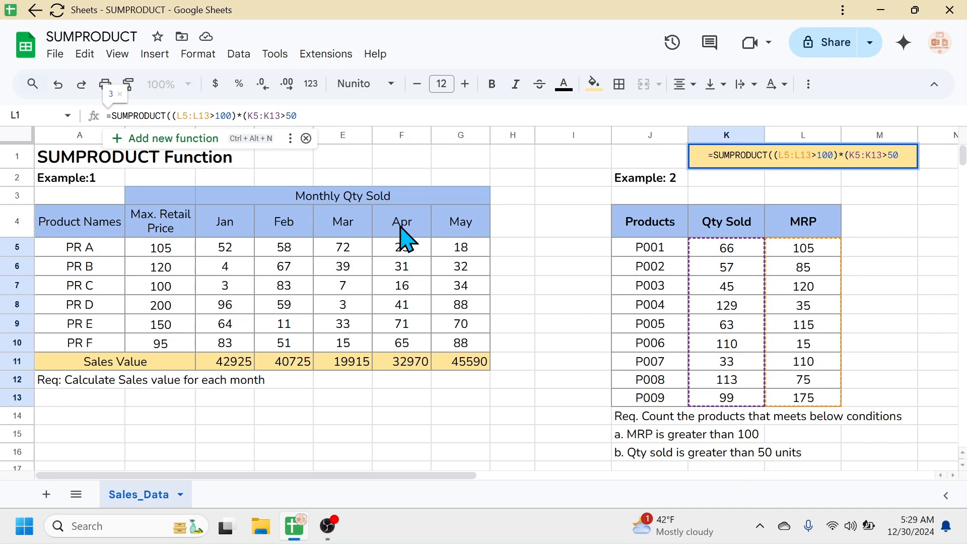
type(")")
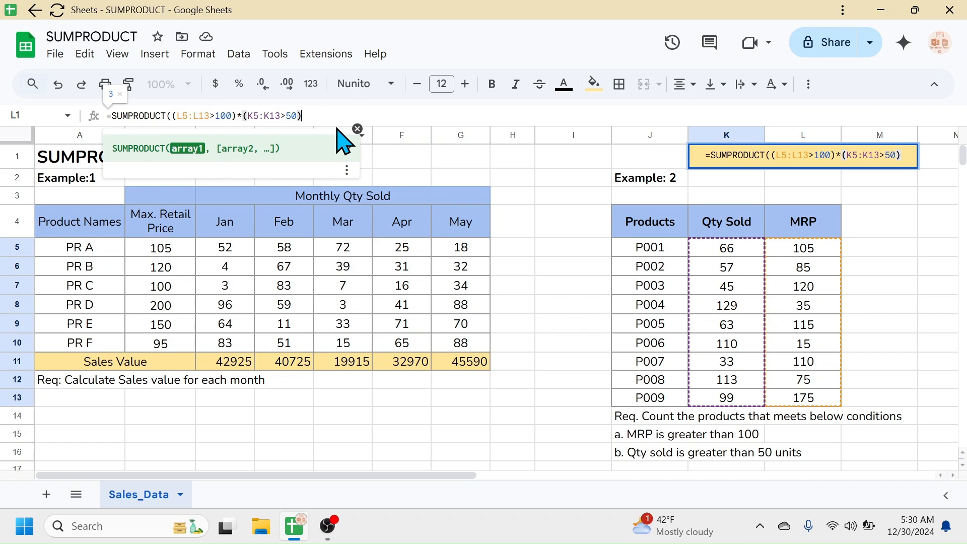
type(")")
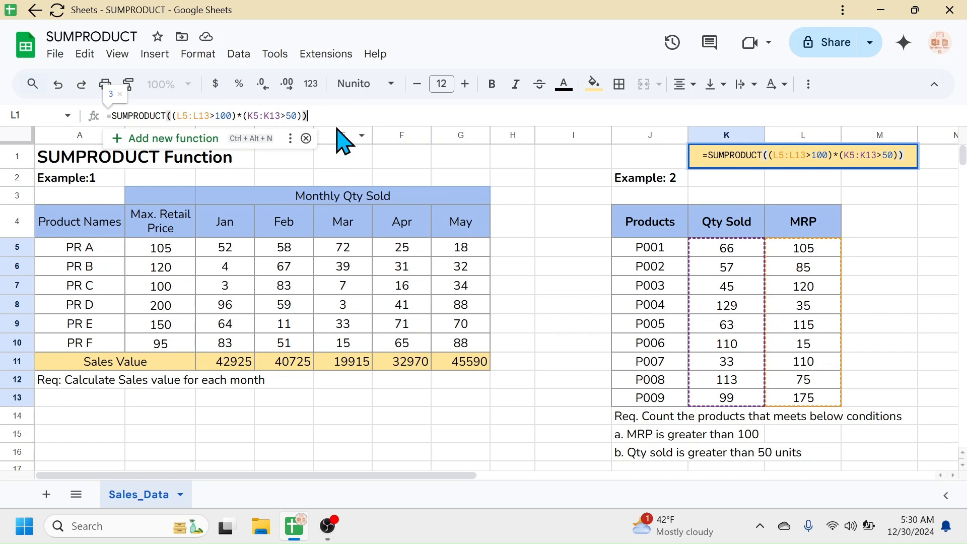
key("Return")
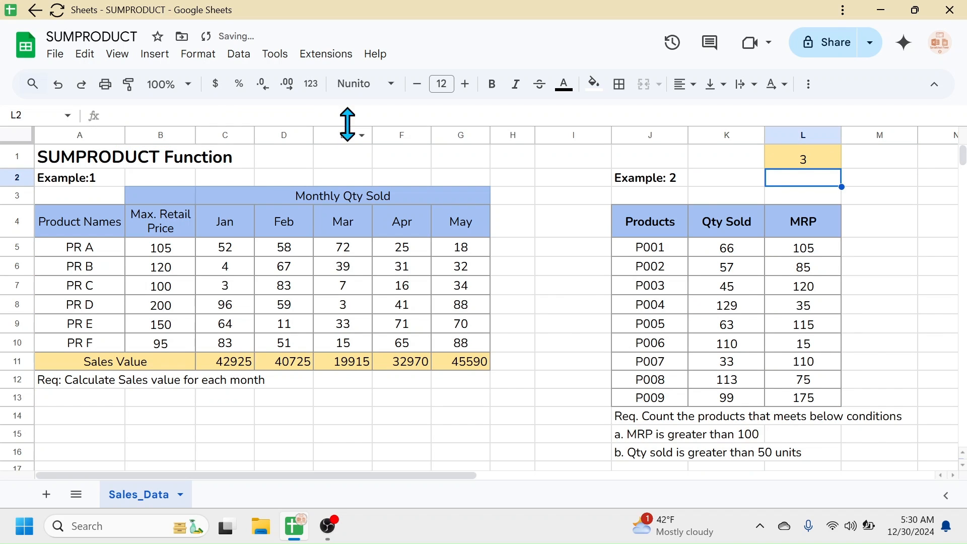
left_click(809, 162)
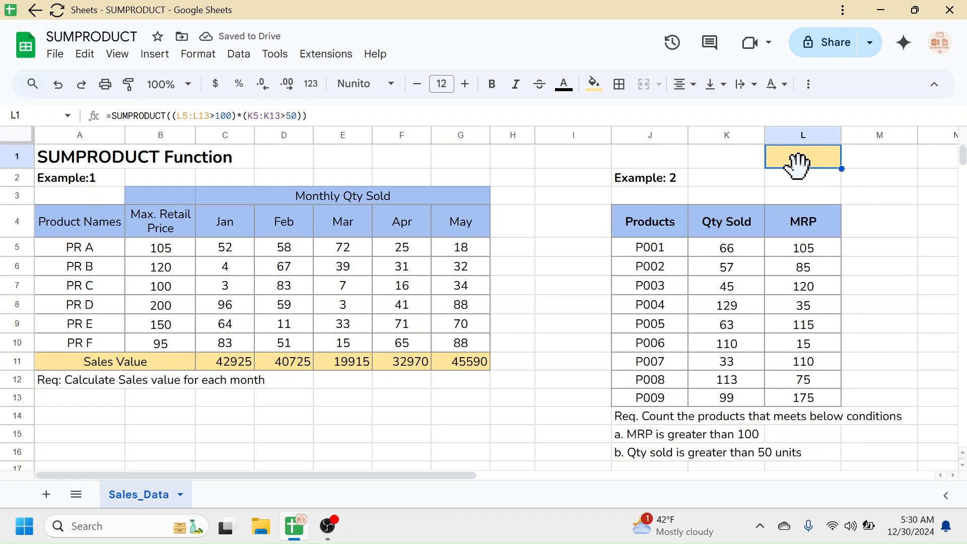